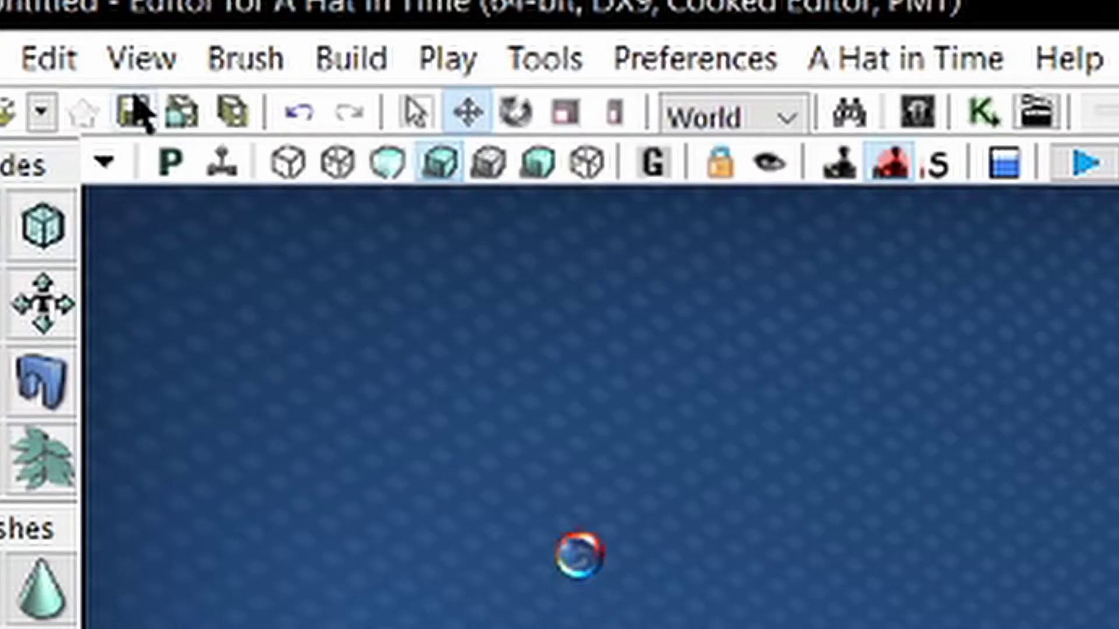
# Save the untitled map as tutorialrift in the tutorialrift mod's Maps folder.
pyautogui.click(138, 111)
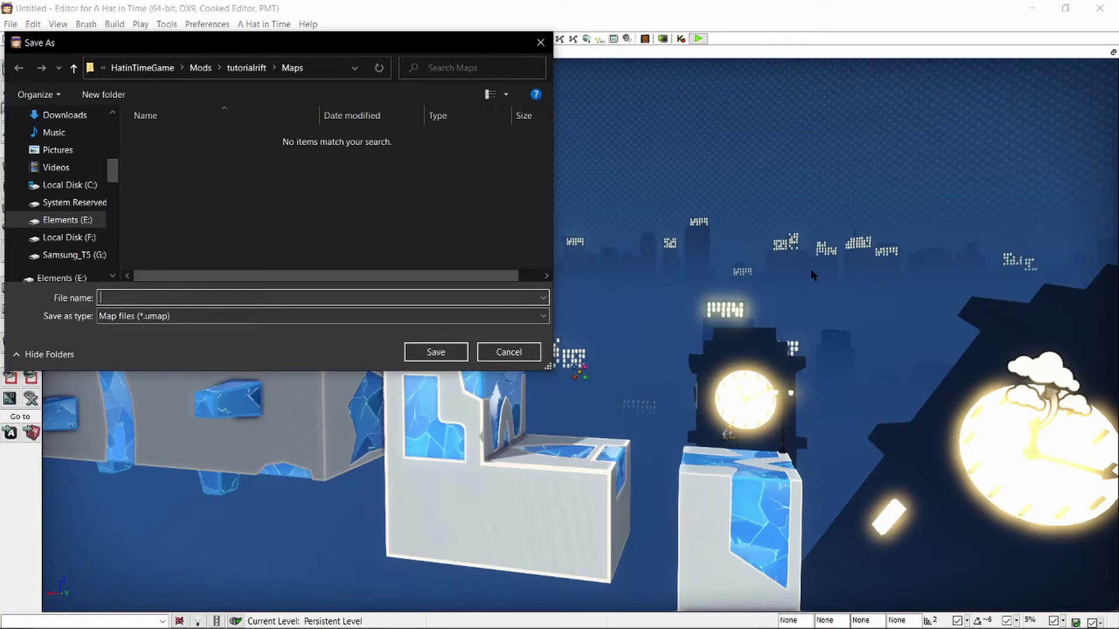
pyautogui.write('tutorialrift')
pyautogui.press('Return')
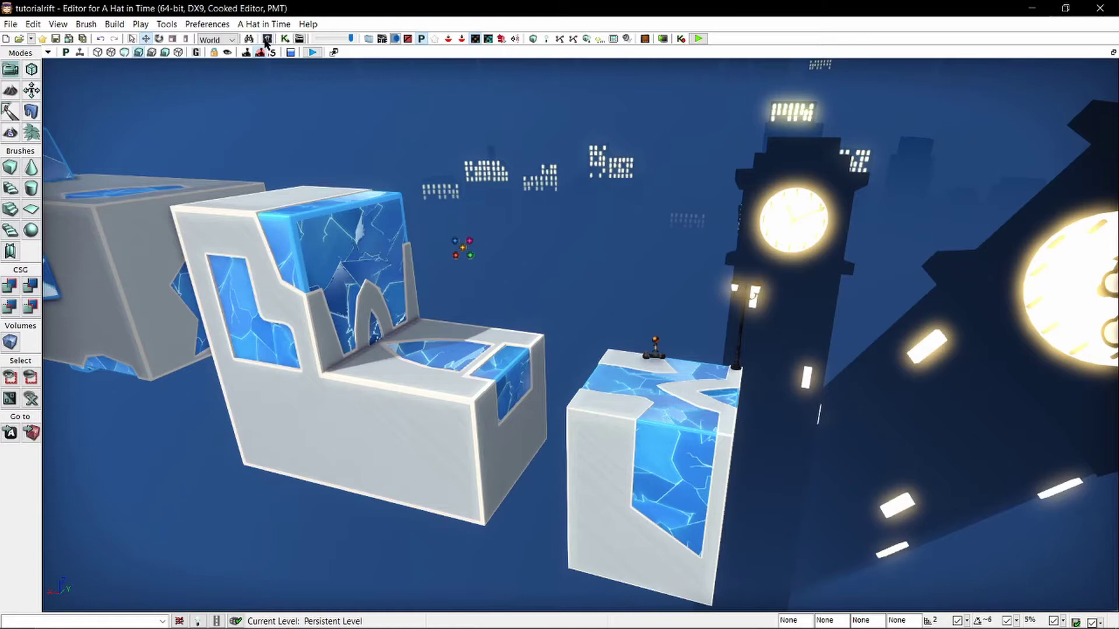
# Open the Content Browser and resize its floating window so that the asset thumbnails fit.
pyautogui.click(267, 39)
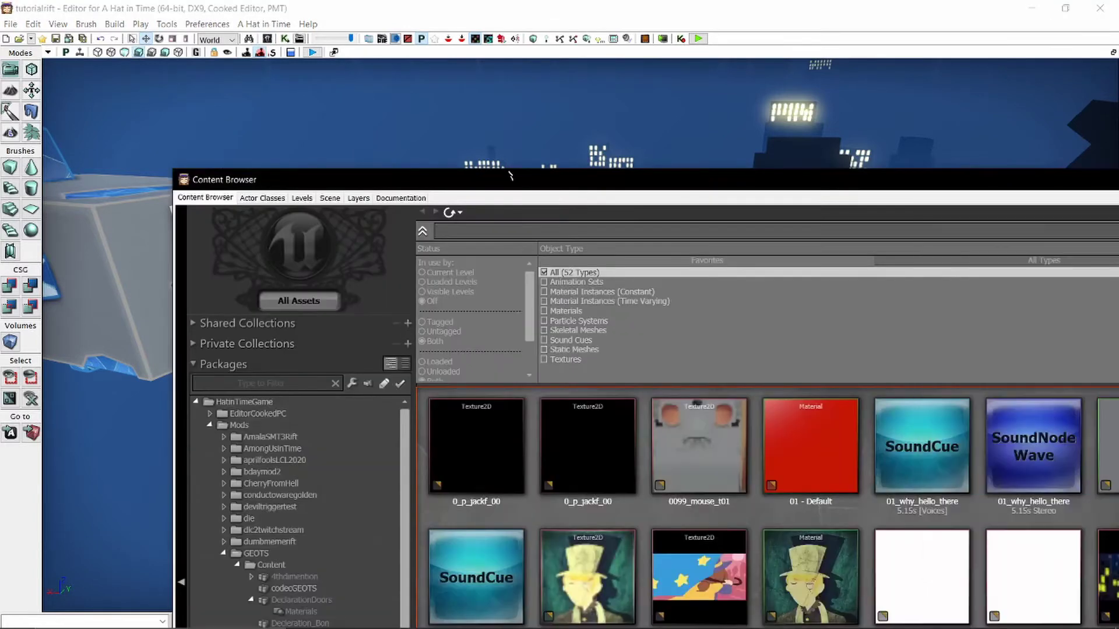
pyautogui.moveTo(510, 174); pyautogui.dragTo(362, 155)
pyautogui.doubleClick(362, 155)
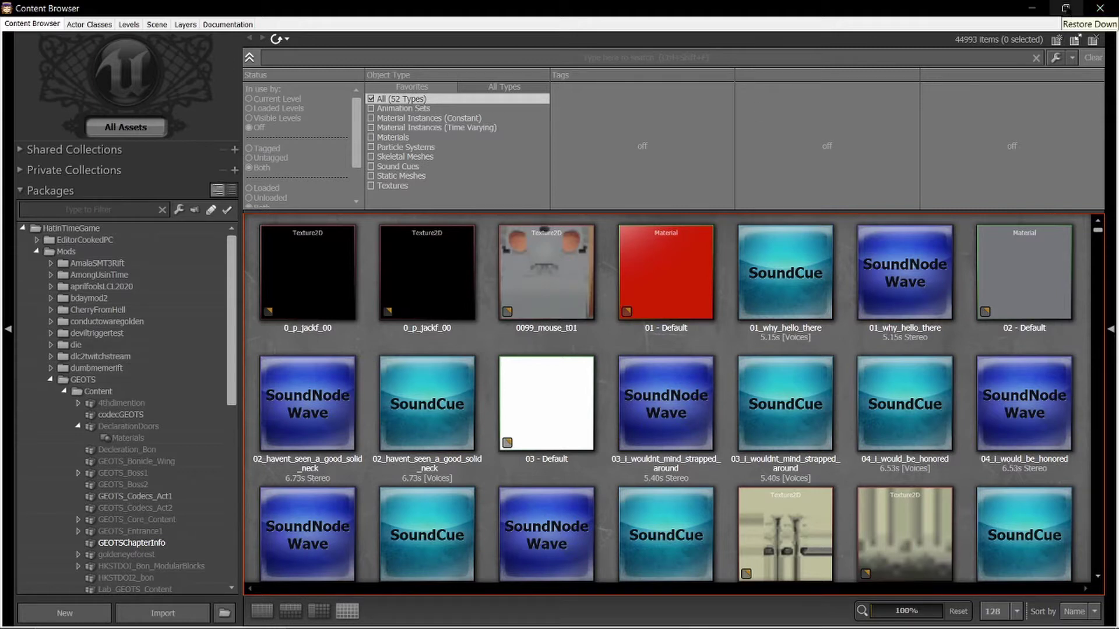
pyautogui.click(1065, 8)
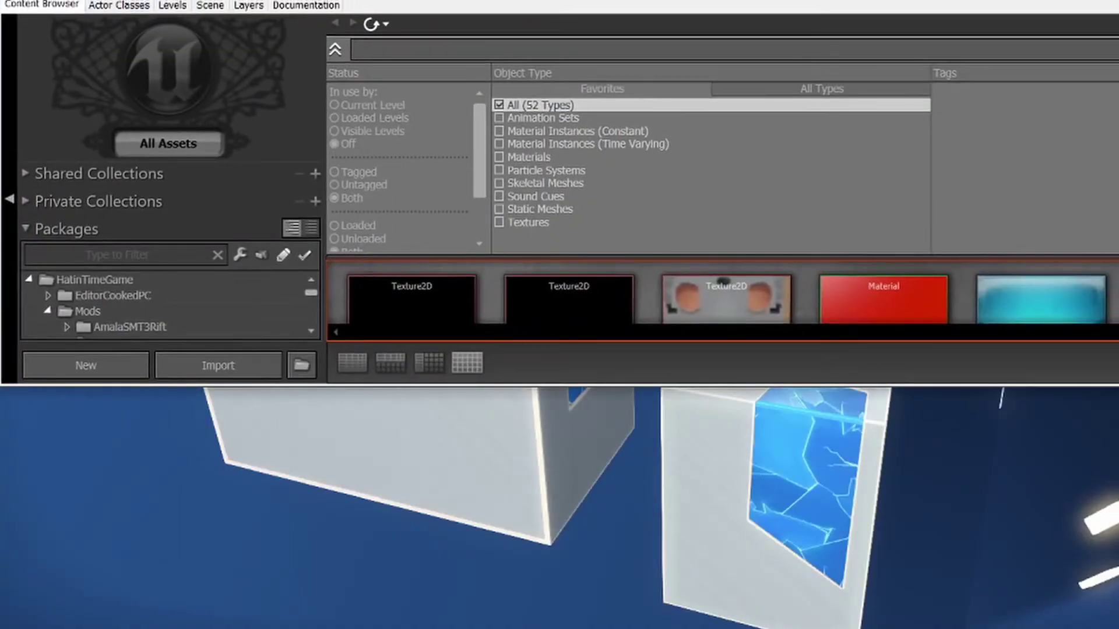
pyautogui.moveTo(1116, 384); pyautogui.dragTo(1116, 627)
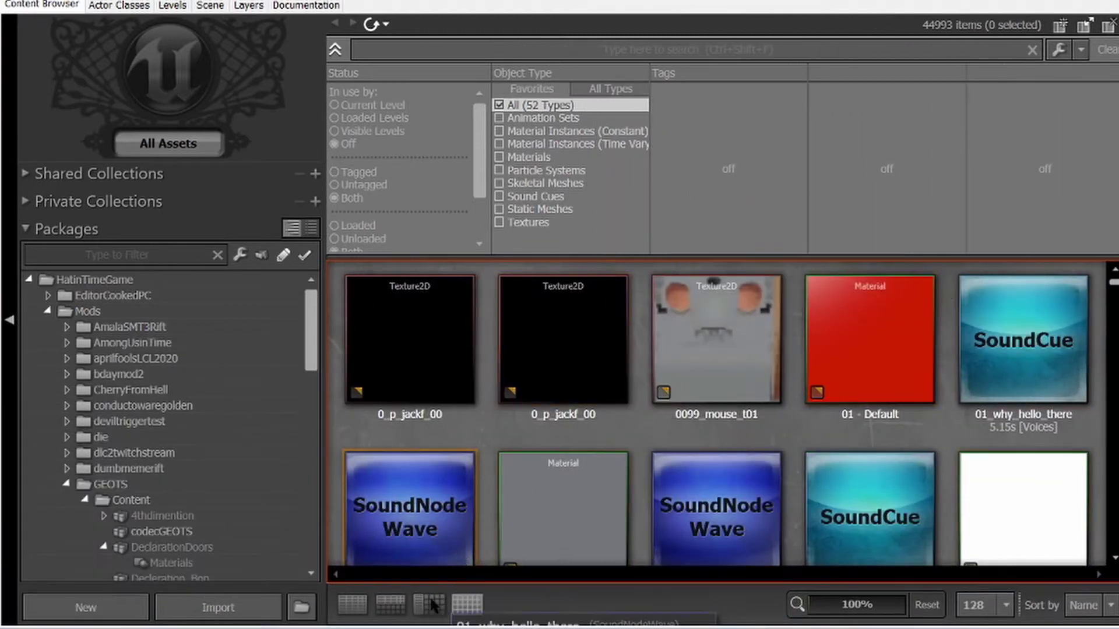
# Cycle the asset display through its list and split layouts and back to the thumbnail-only layout.
pyautogui.click(357, 606)
pyautogui.click(389, 606)
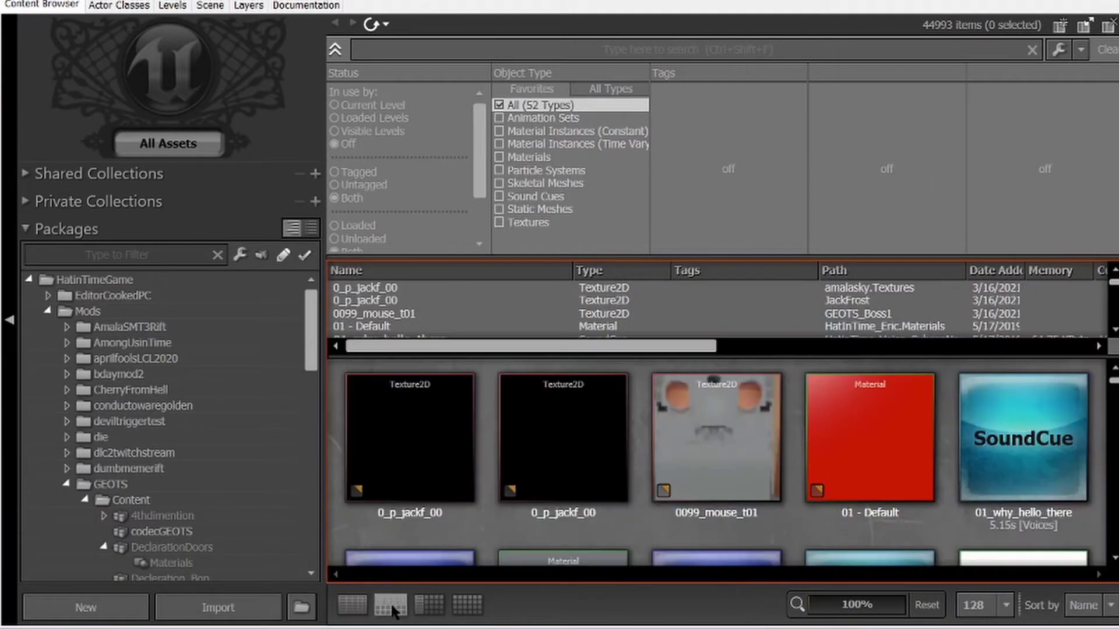
pyautogui.click(429, 605)
pyautogui.click(466, 606)
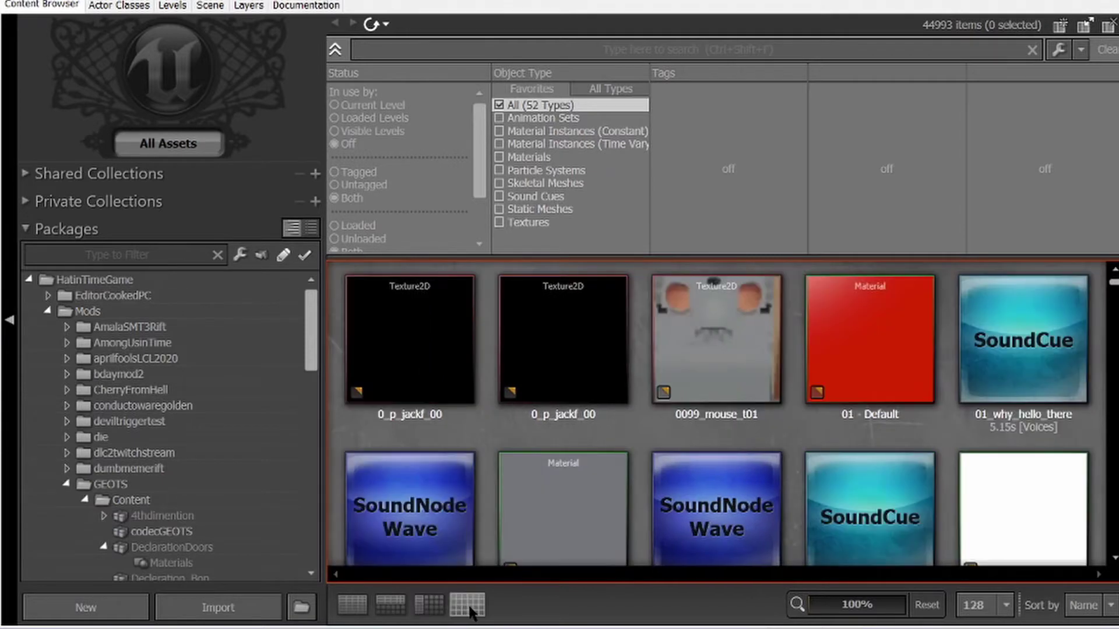
# Try the asset thumbnails at size 64 and set them back to 128.
pyautogui.moveTo(832, 606); pyautogui.dragTo(874, 606)
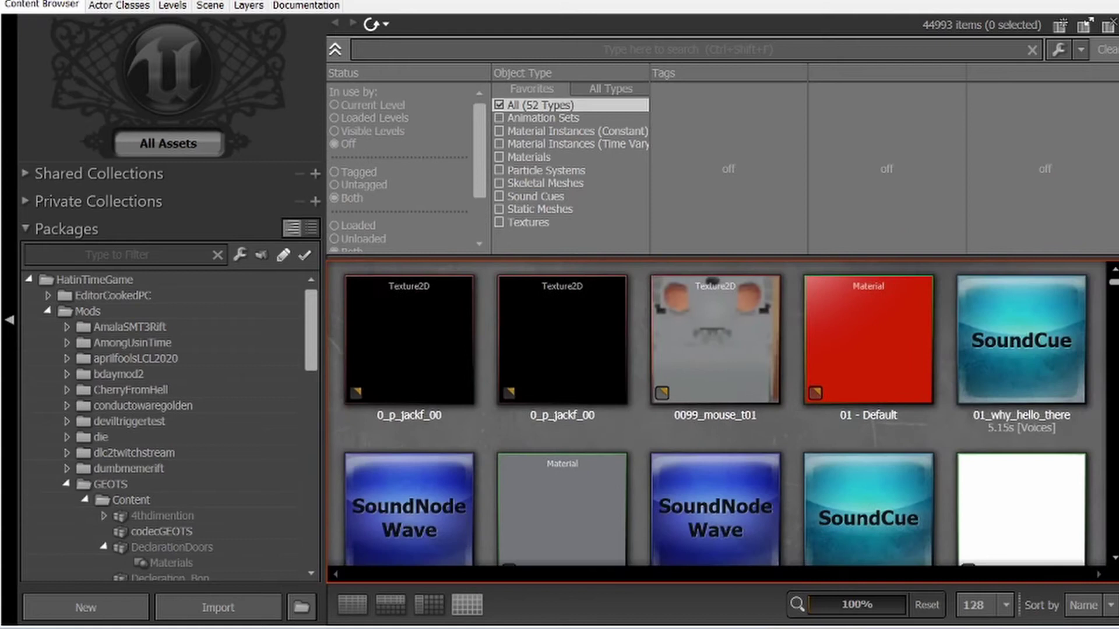
pyautogui.click(1006, 609)
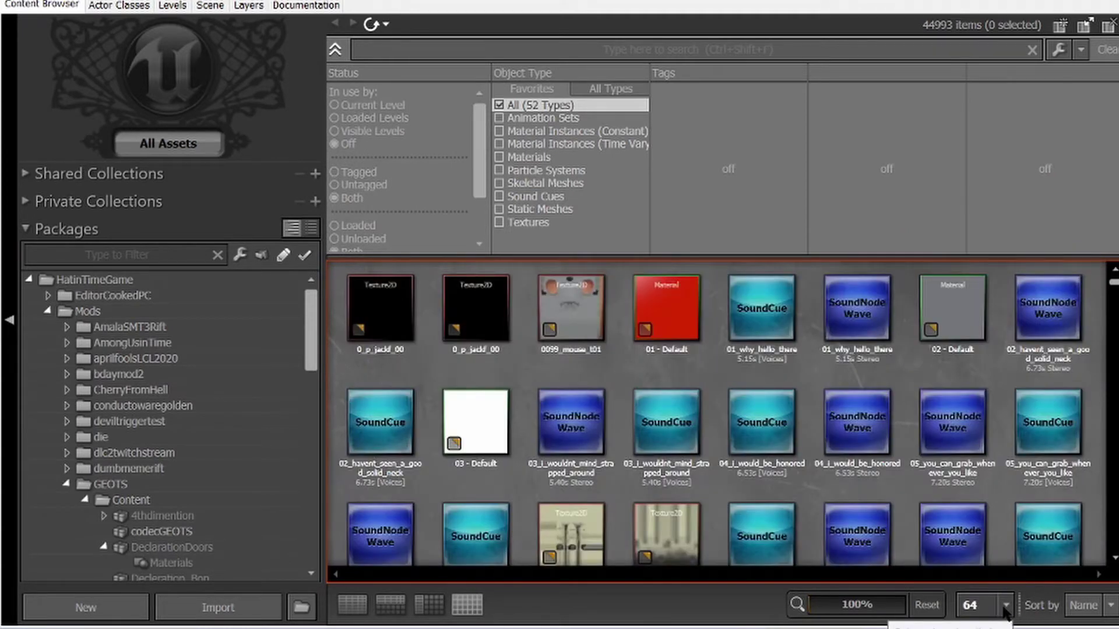
pyautogui.click(1007, 609)
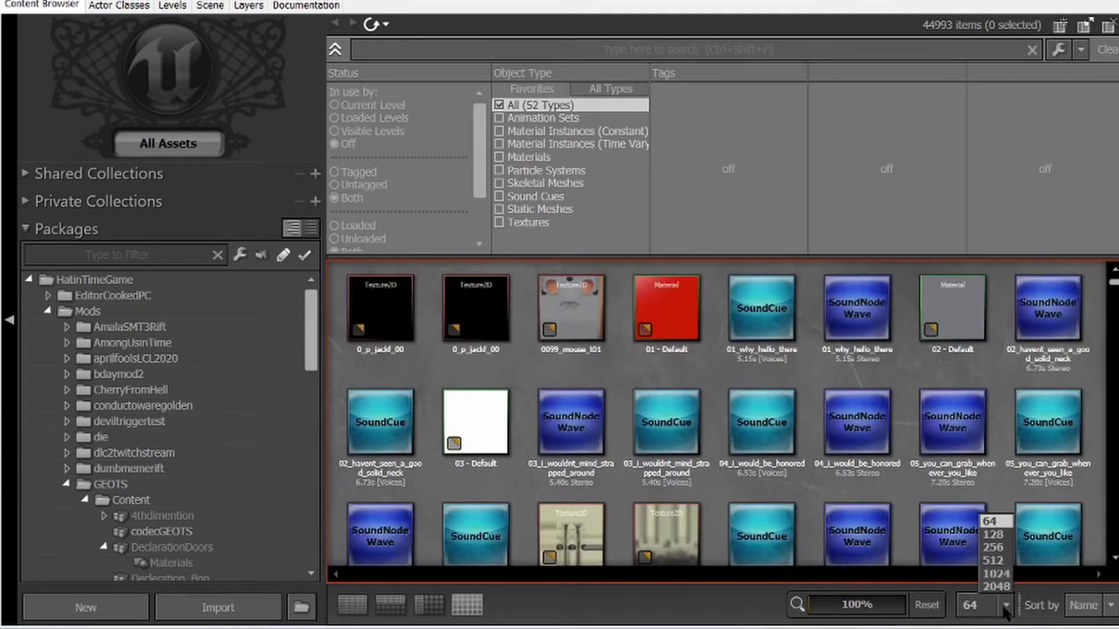
pyautogui.click(997, 535)
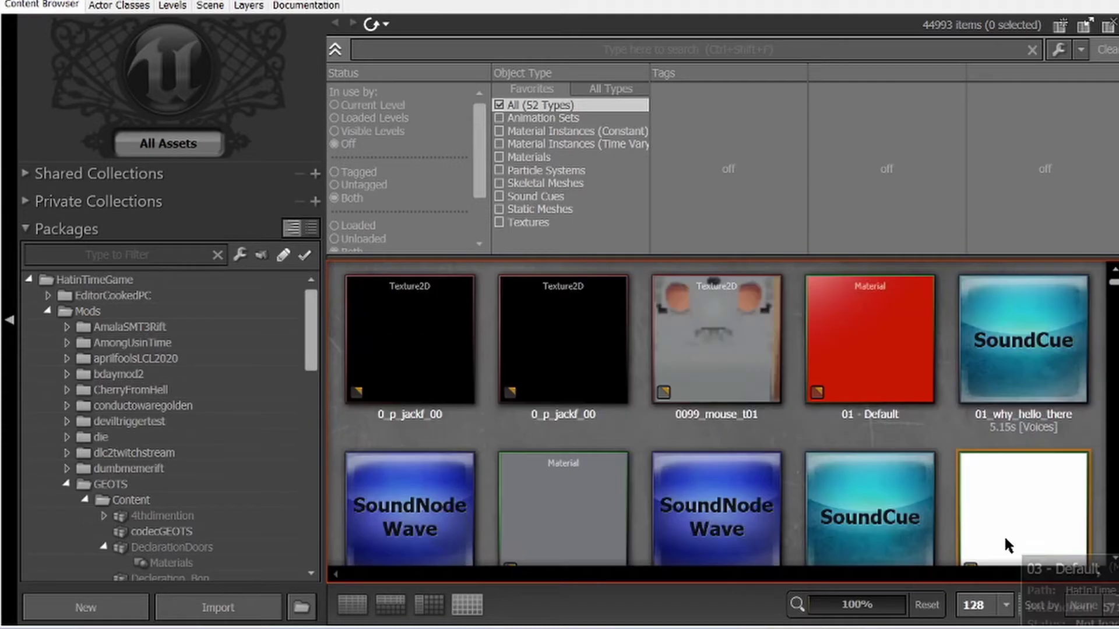
# Collapse the Mods folder and show only the assets in the EditorCookedPC package folder.
pyautogui.click(51, 313)
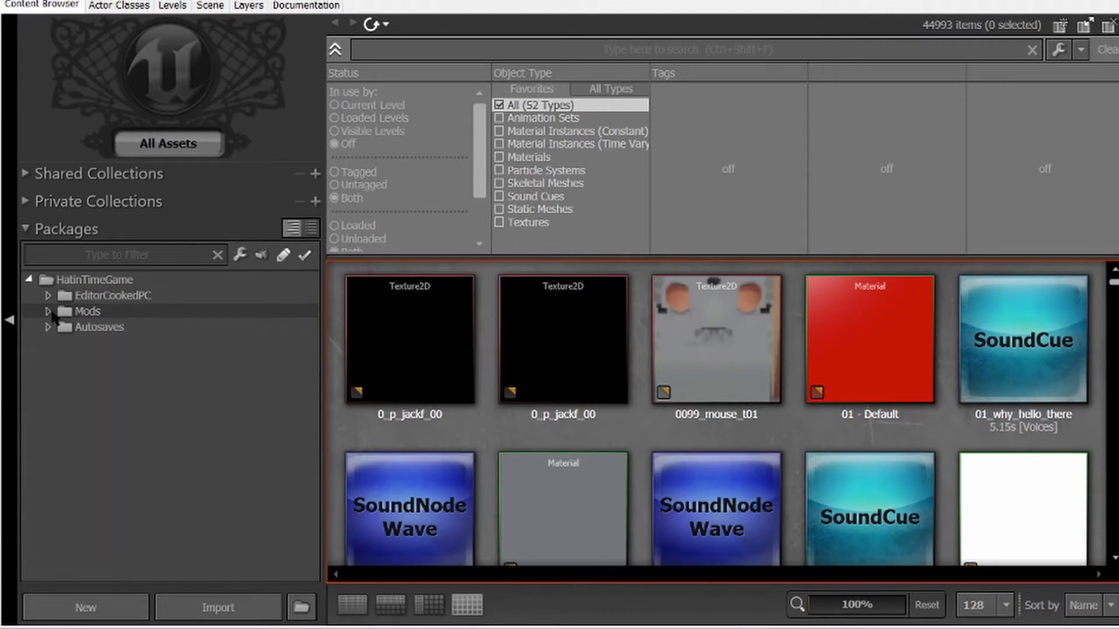
pyautogui.click(147, 294)
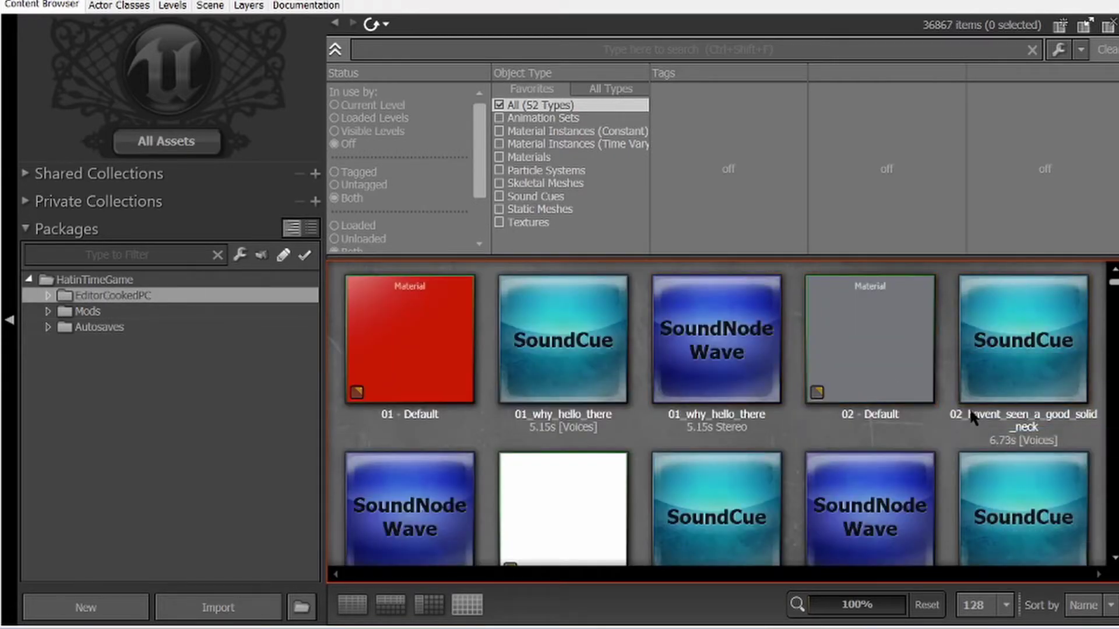
pyautogui.moveTo(1113, 282); pyautogui.dragTo(1114, 560)
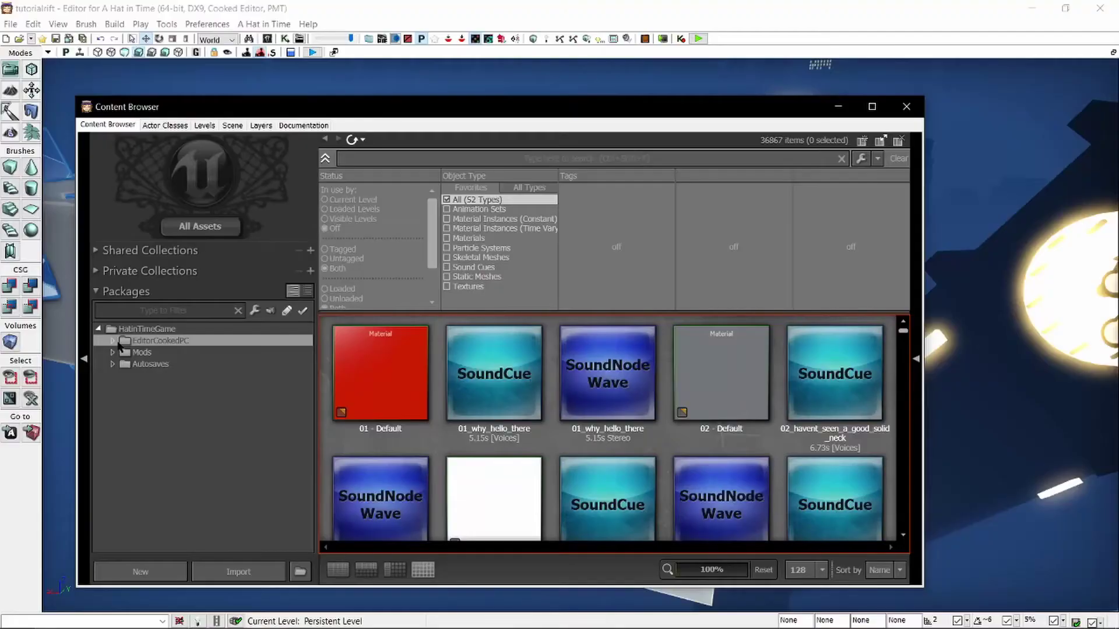
# Expand the EditorCookedPC folder and look through the packages and groups inside it.
pyautogui.click(47, 296)
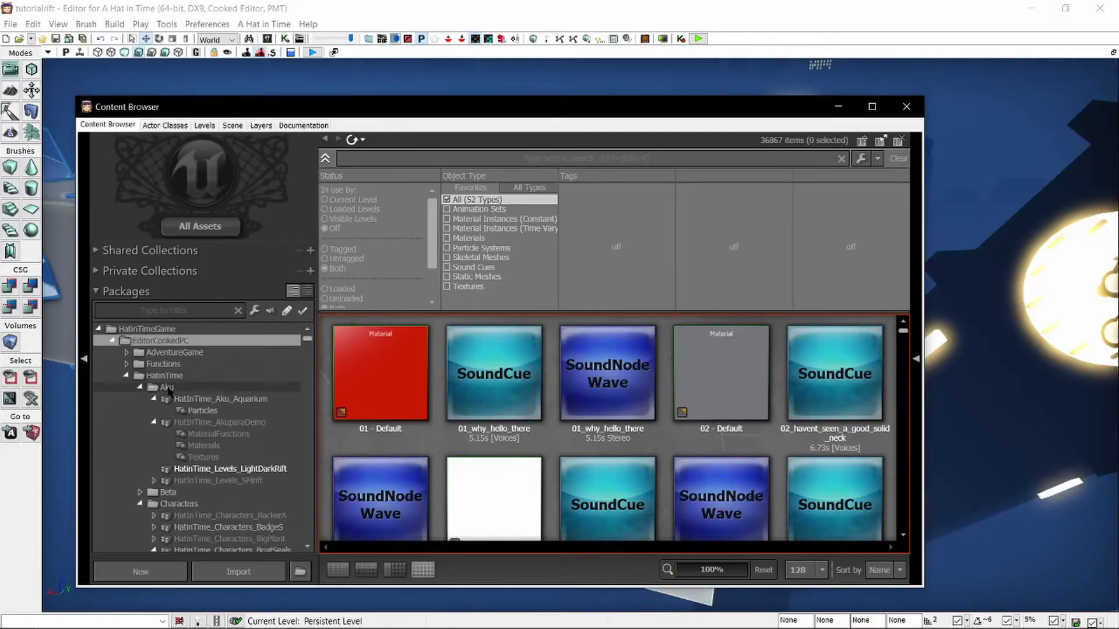
pyautogui.scroll(-3, 208, 432)
pyautogui.scroll(-8, 208, 433)
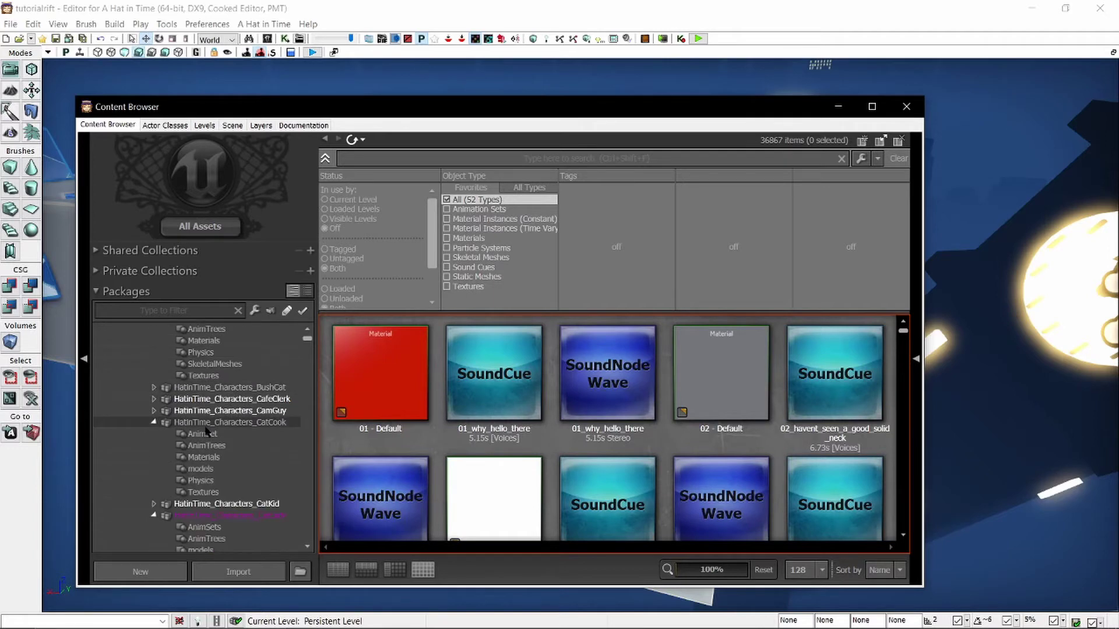
pyautogui.scroll(-6, 207, 431)
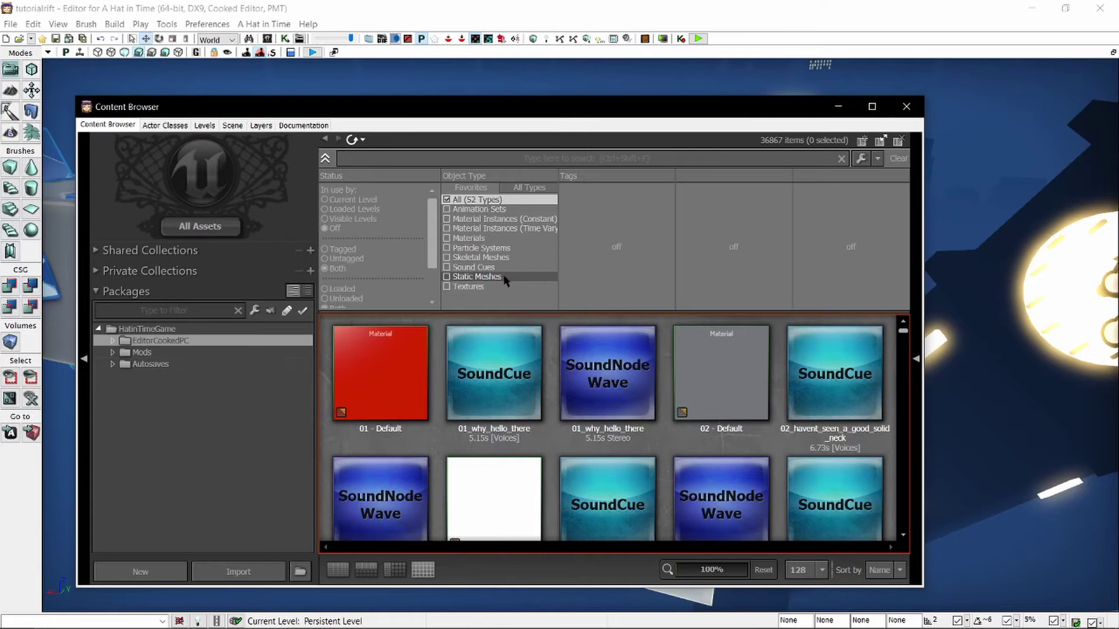
# Filter the EditorCookedPC assets to Static Meshes and browse the listed meshes.
pyautogui.click(504, 278)
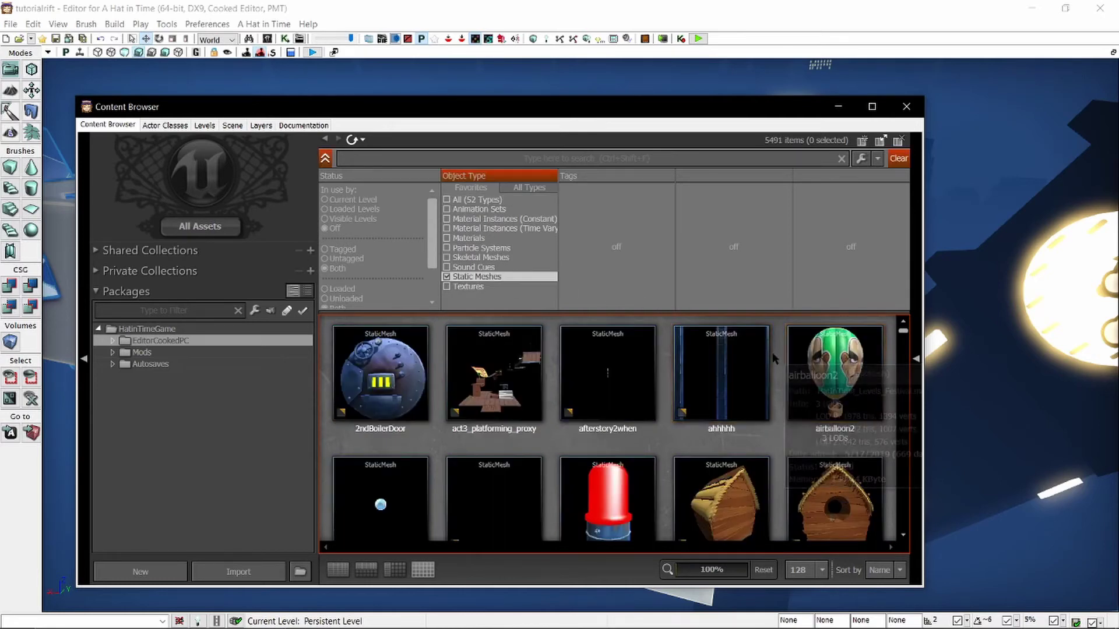
pyautogui.scroll(-5, 774, 362)
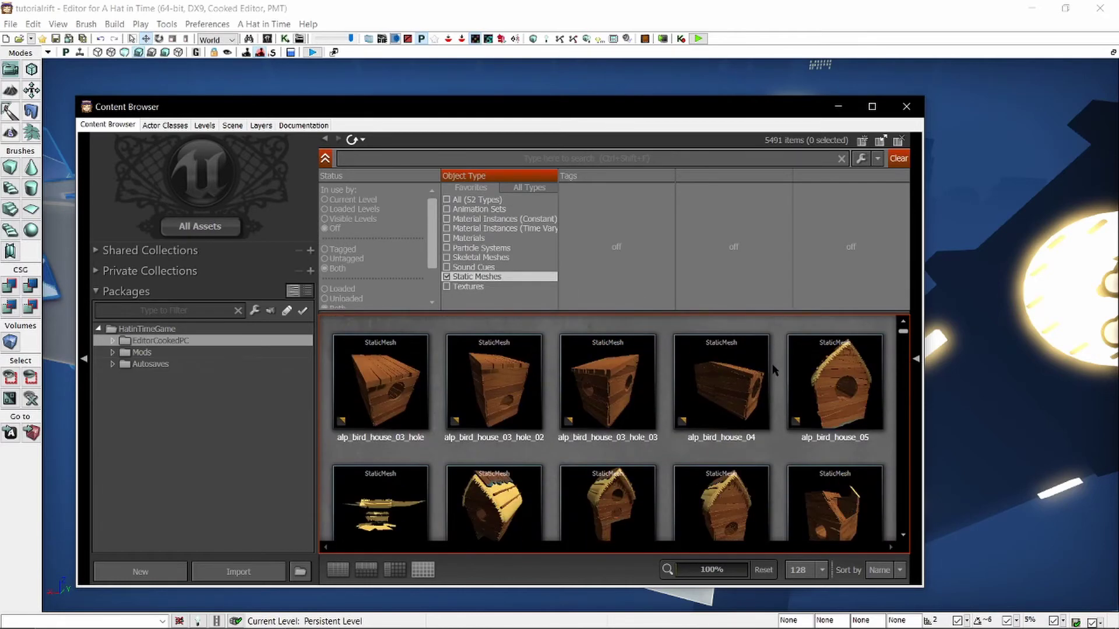
pyautogui.scroll(-10, 774, 366)
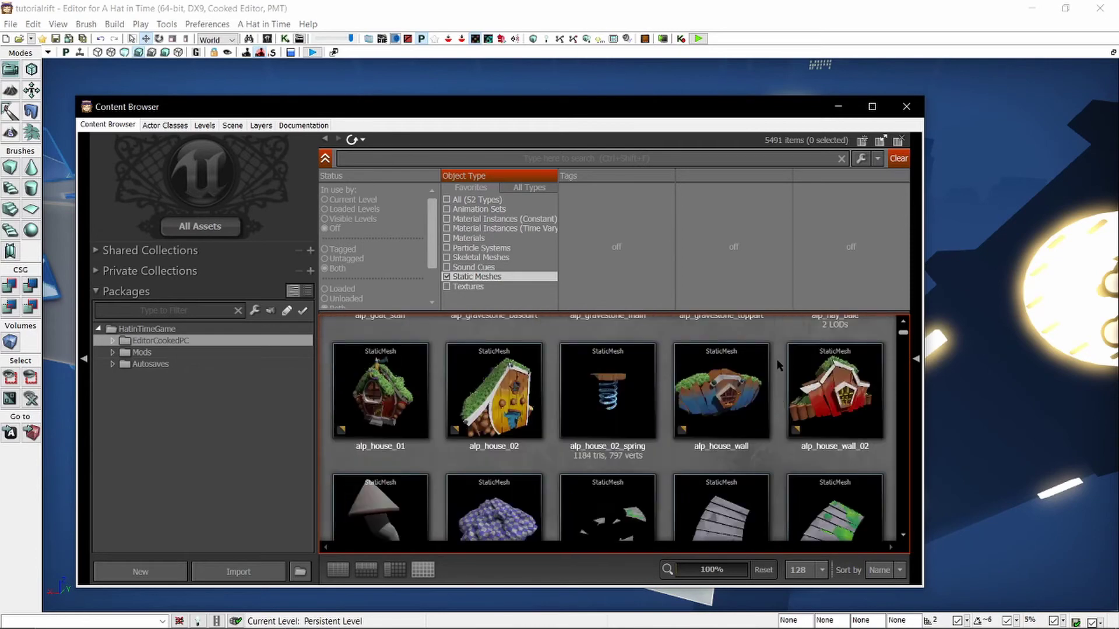
pyautogui.scroll(-10, 776, 365)
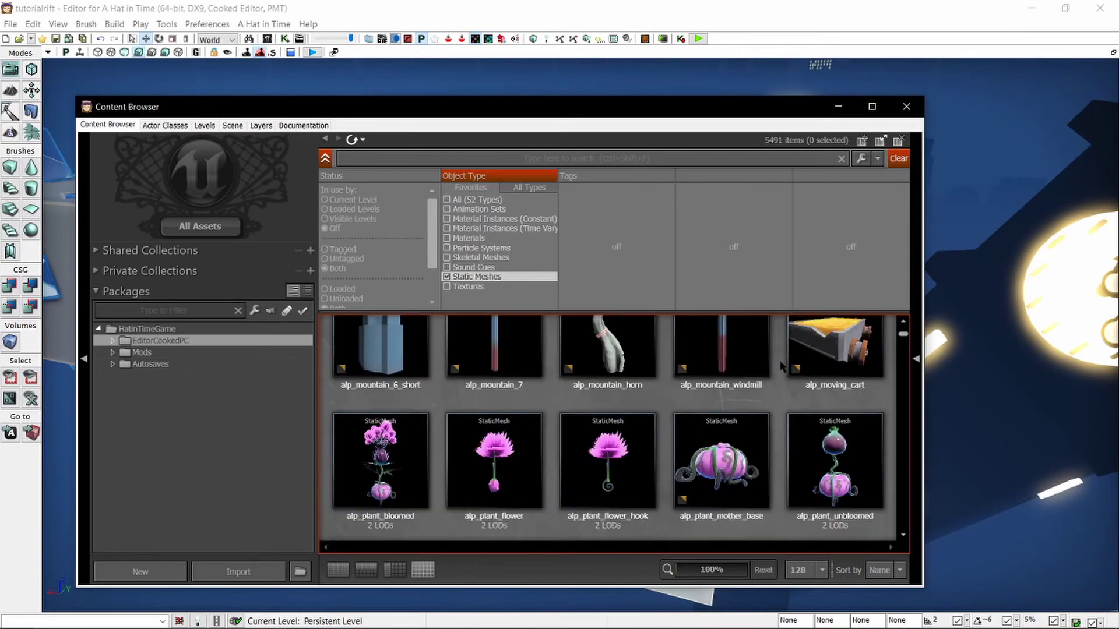
pyautogui.scroll(-10, 781, 366)
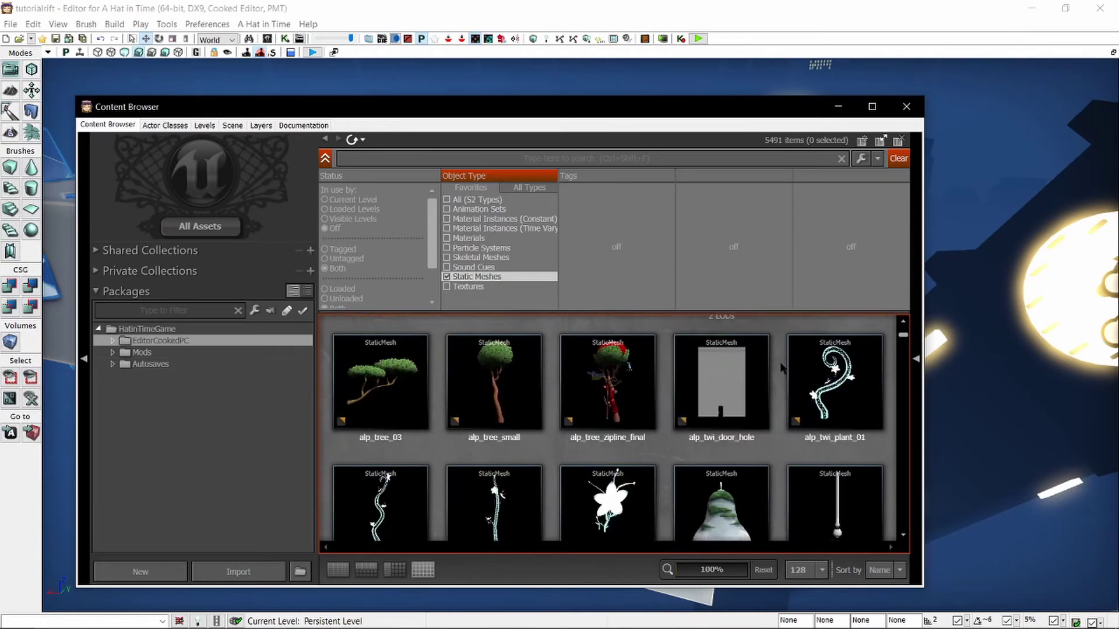
pyautogui.scroll(-1, 782, 367)
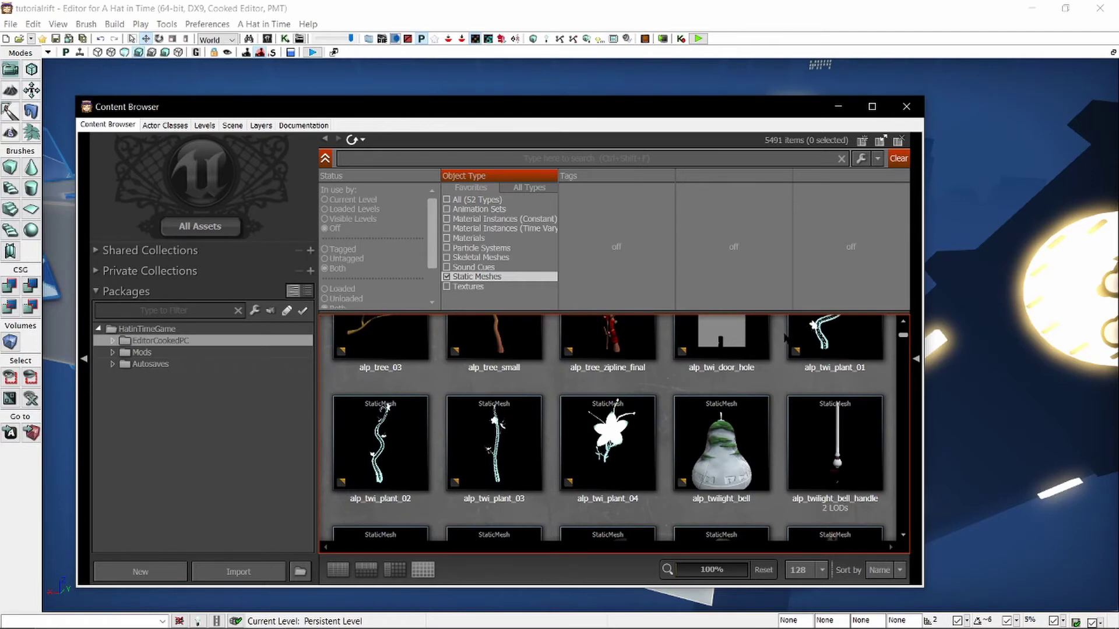
# Search the static meshes for "secret" and look through the matching platforms and blocks.
pyautogui.click(542, 154)
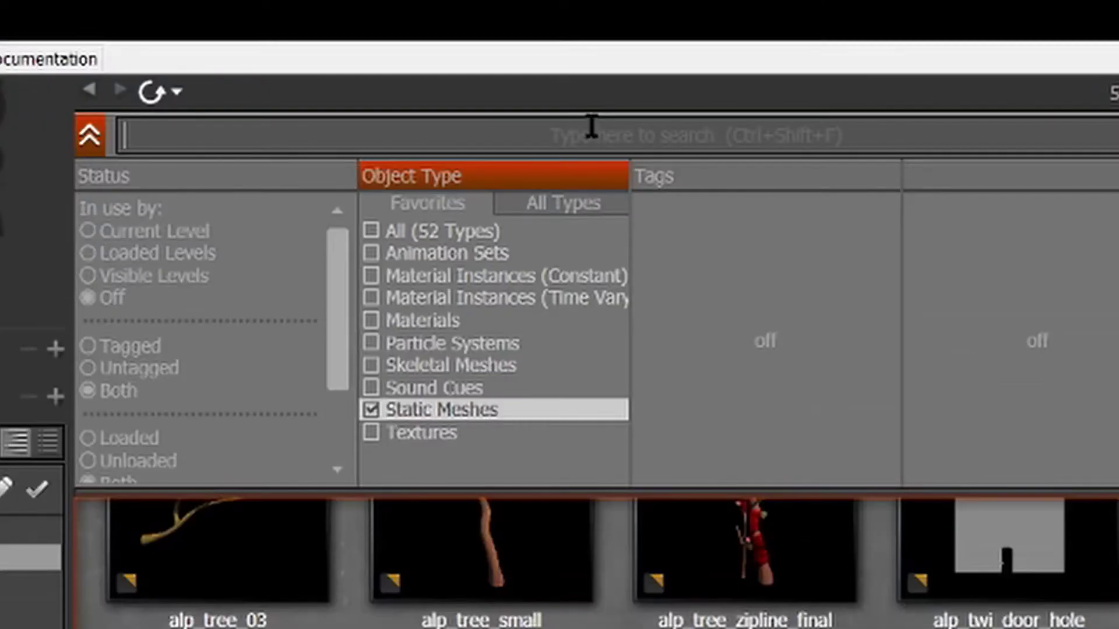
pyautogui.write('secret')
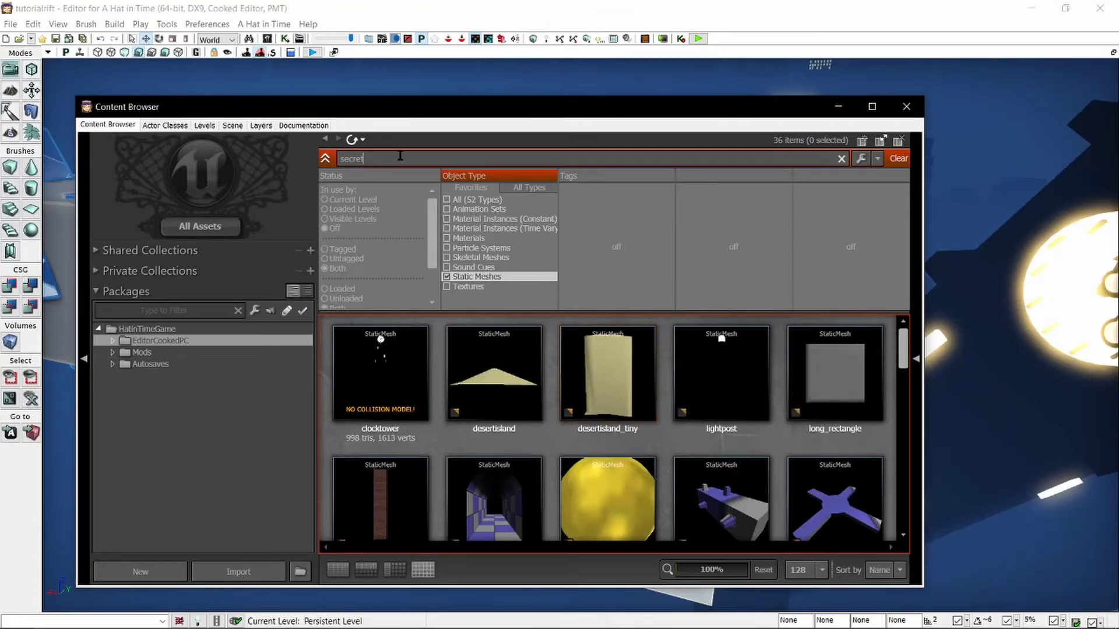
pyautogui.scroll(-5, 713, 397)
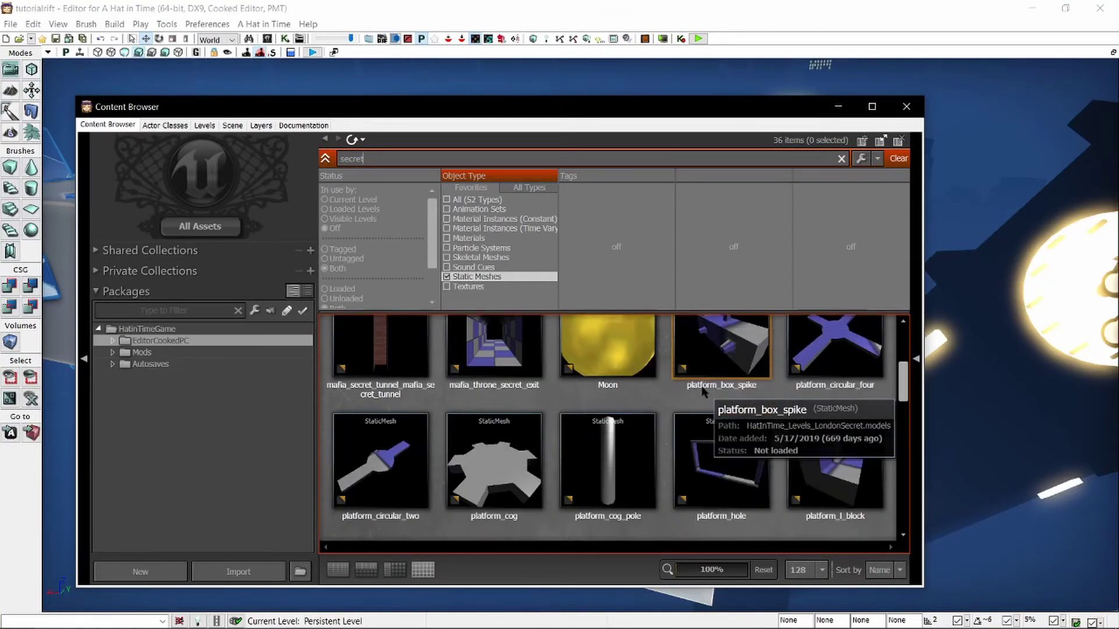
pyautogui.scroll(-3, 705, 394)
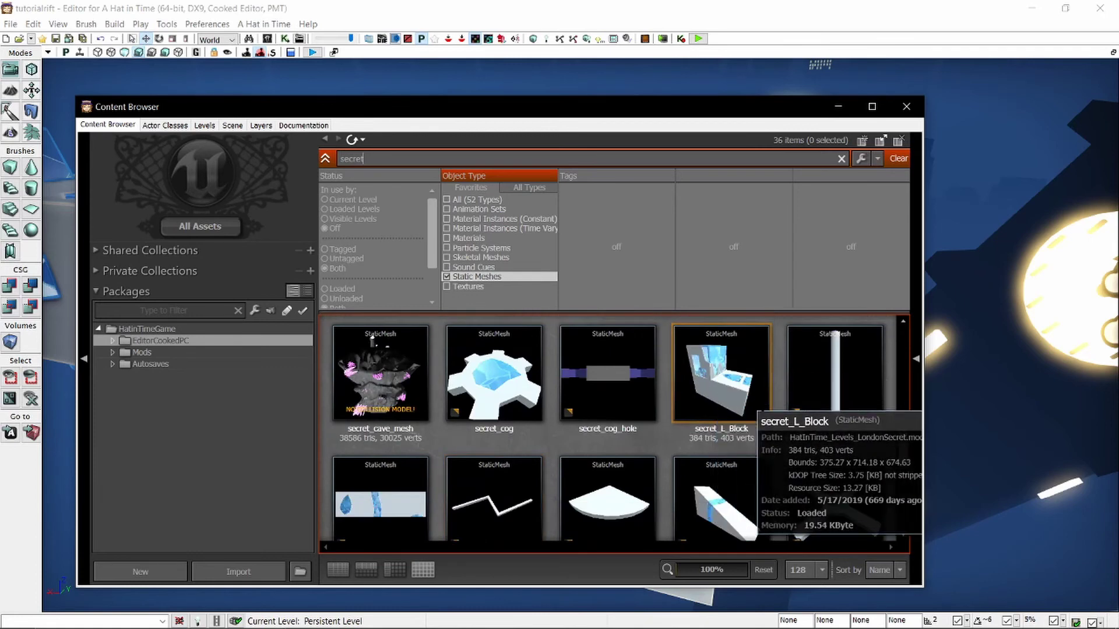
pyautogui.scroll(-3, 805, 384)
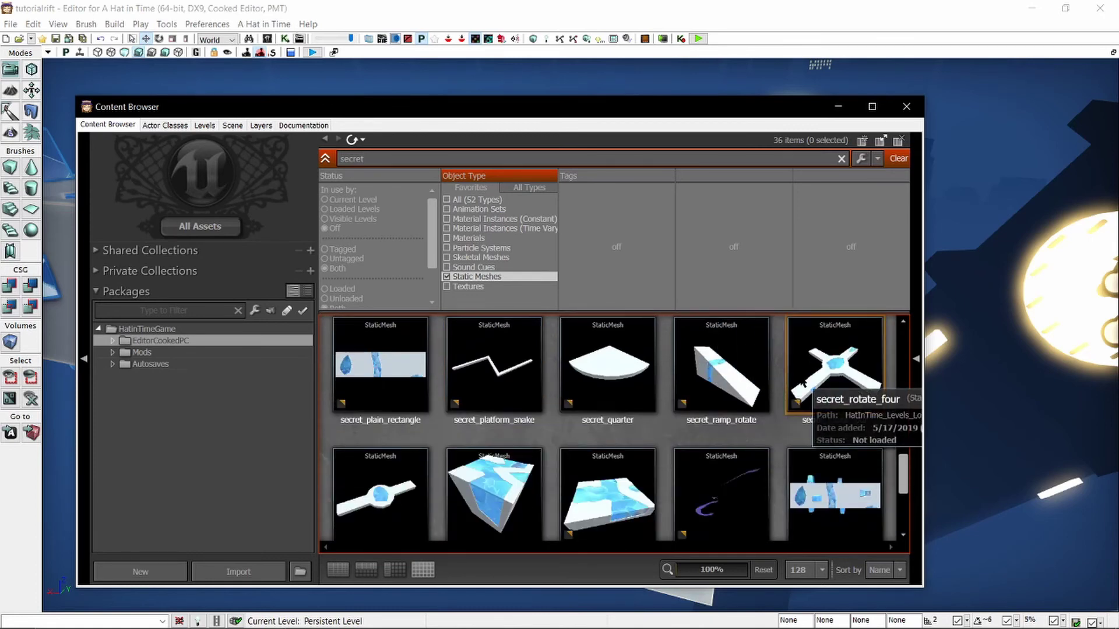
pyautogui.scroll(-2, 443, 380)
pyautogui.scroll(2, 438, 431)
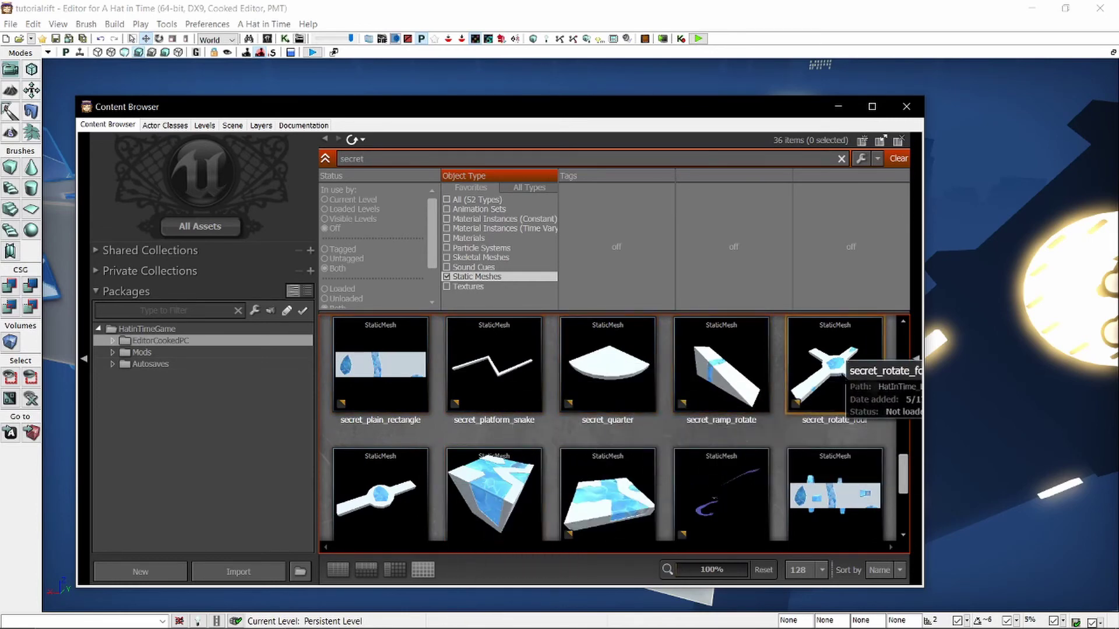
pyautogui.scroll(-1, 851, 377)
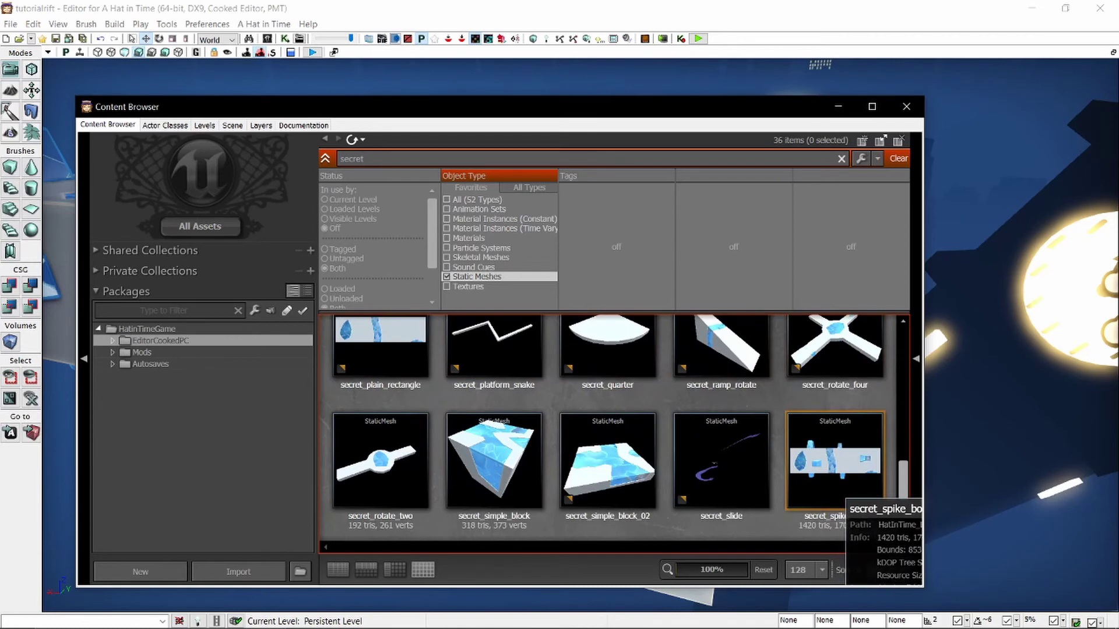
pyautogui.scroll(-2, 740, 434)
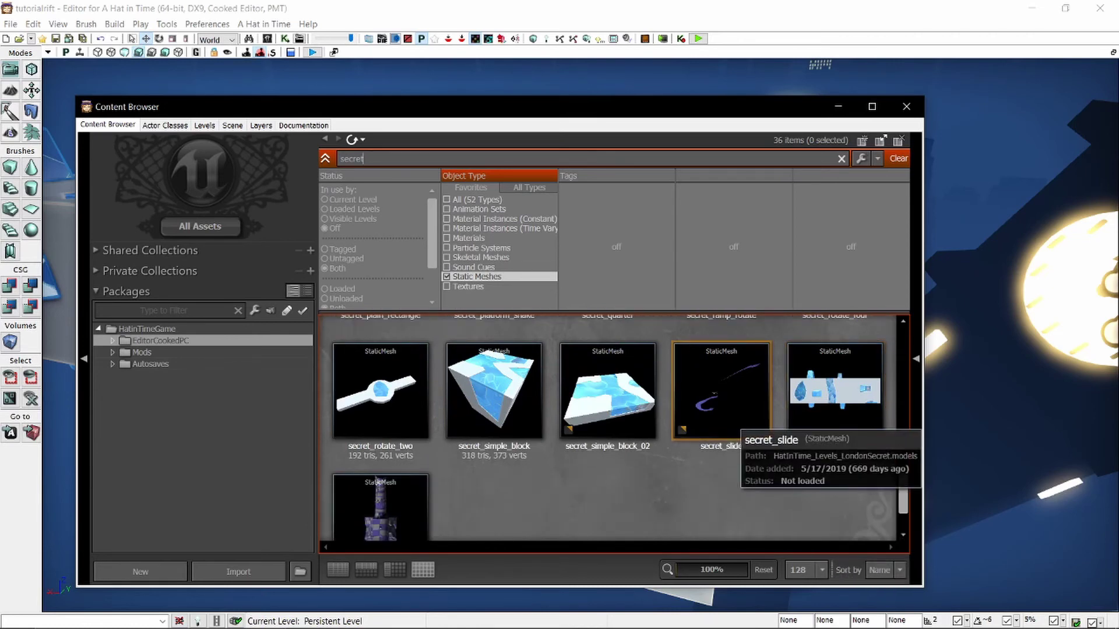
pyautogui.scroll(-1, 729, 416)
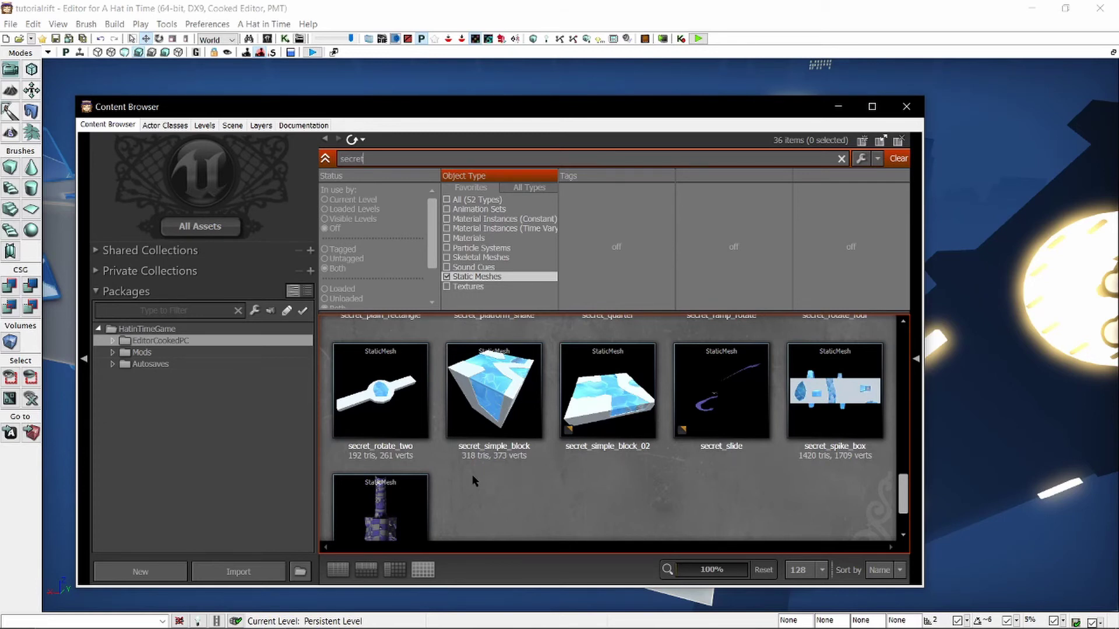
# Return to the level viewport and deselect the simple block with the lamp post on it.
pyautogui.hotkey('ctrl', 'shift', 'f')
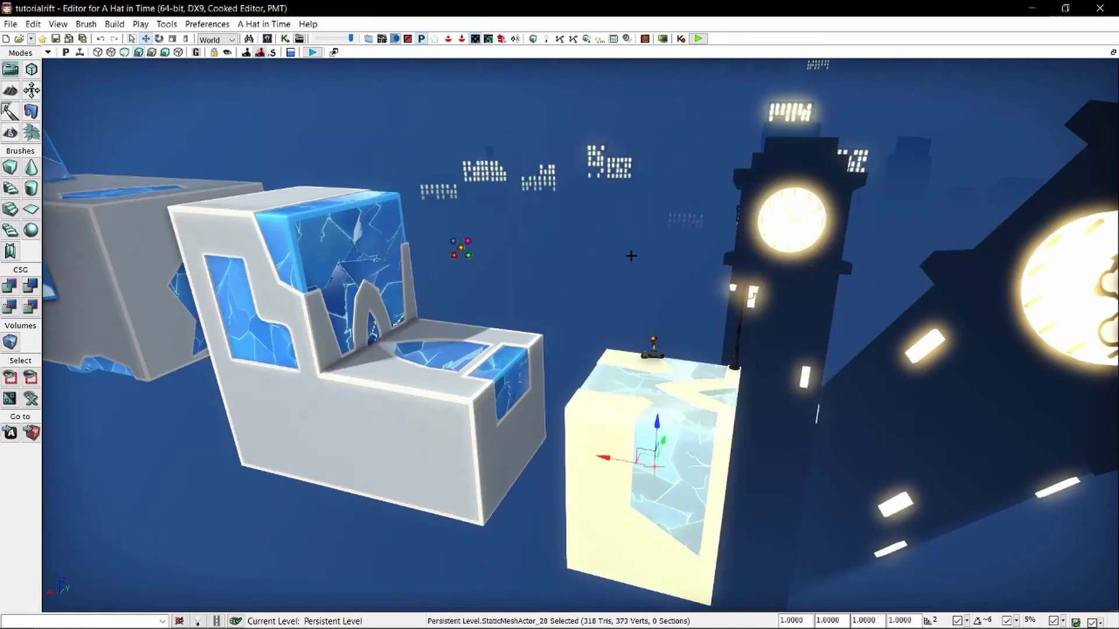
pyautogui.click(687, 286)
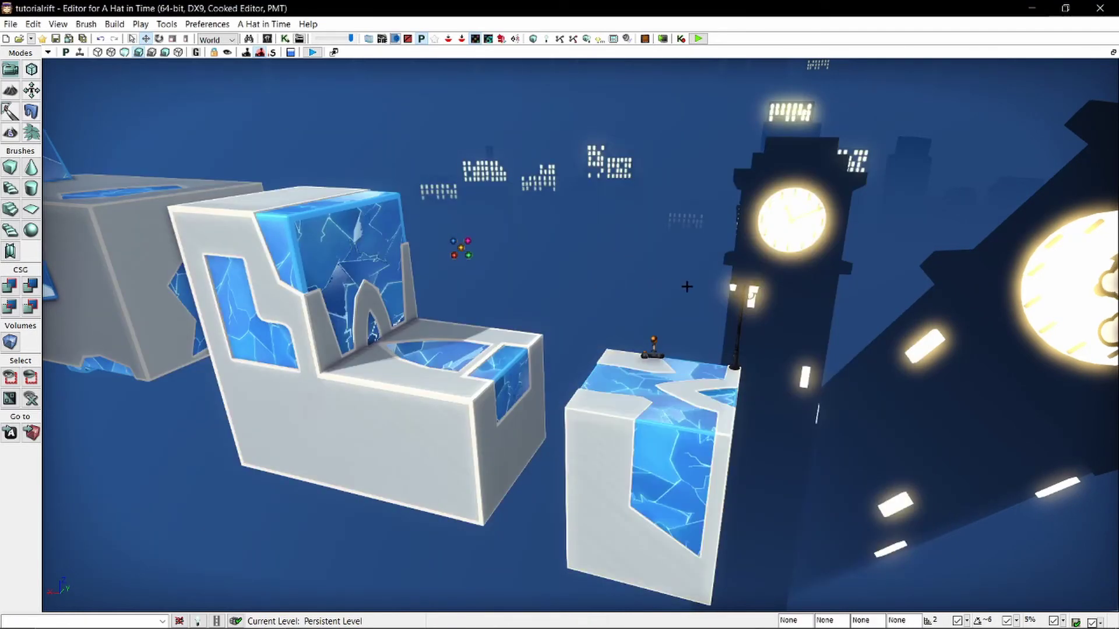
# Open the properties of the simple block with the lamp post and show its Static Mesh Actor settings.
pyautogui.click(617, 414)
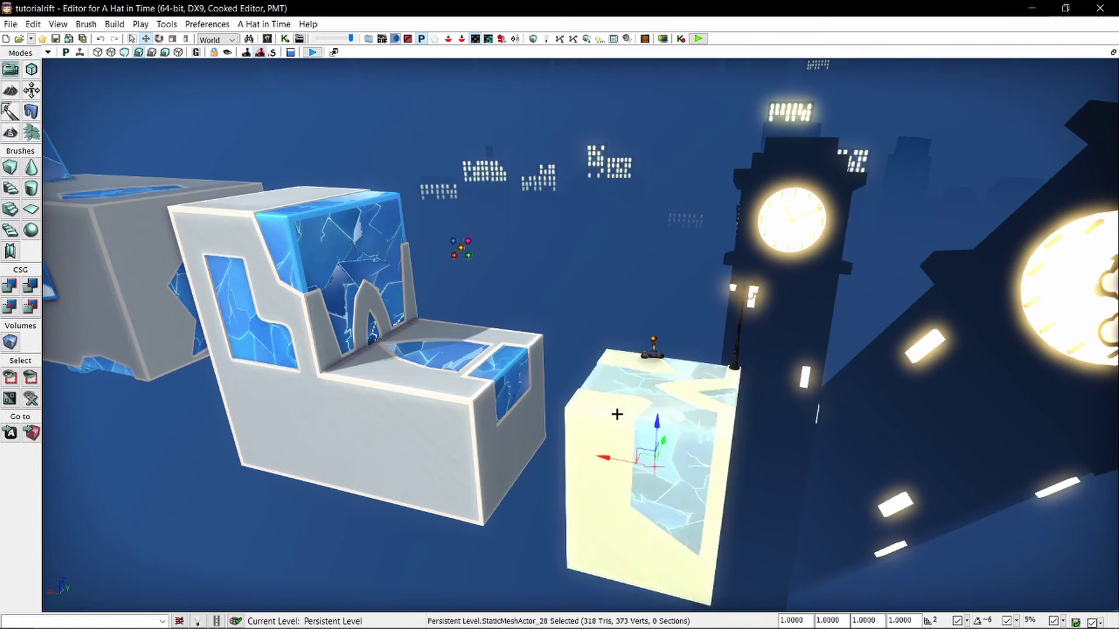
pyautogui.doubleClick(617, 414)
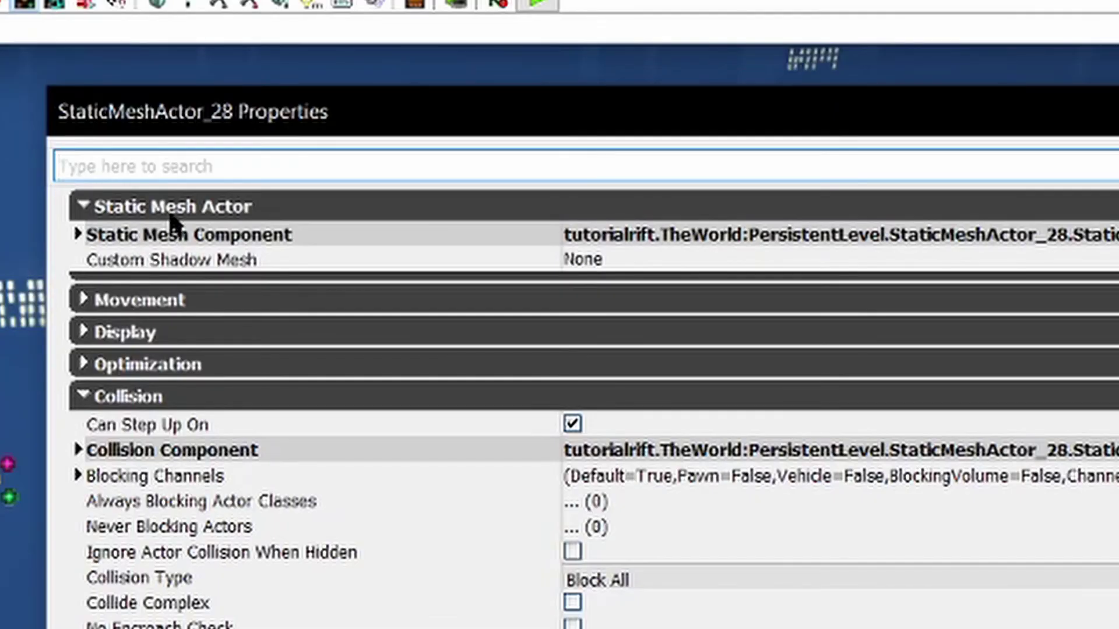
pyautogui.click(171, 211)
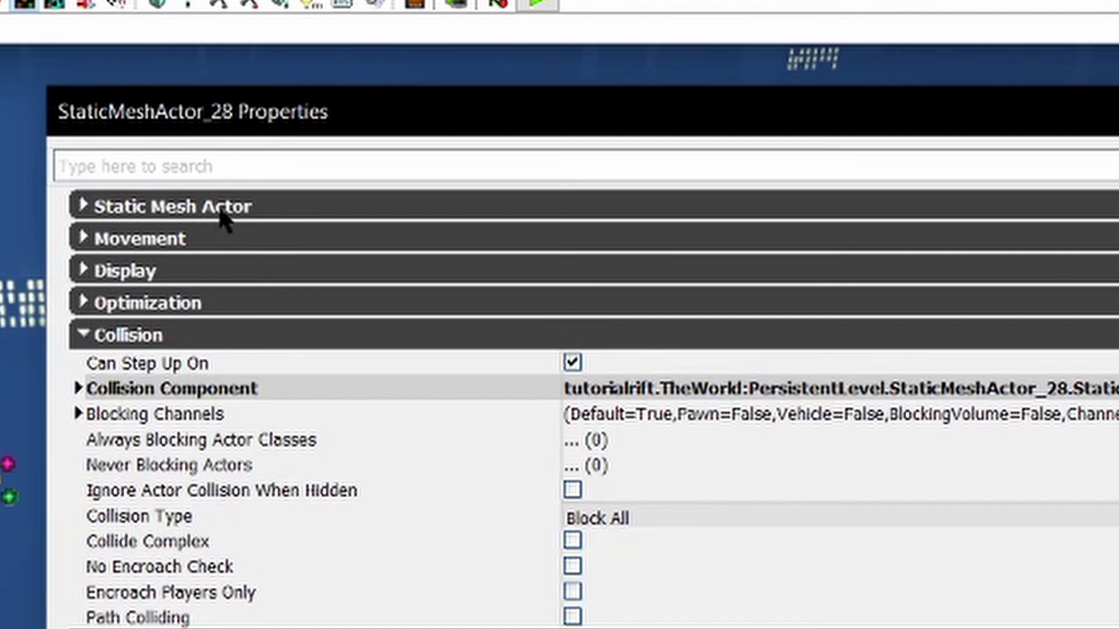
pyautogui.click(198, 213)
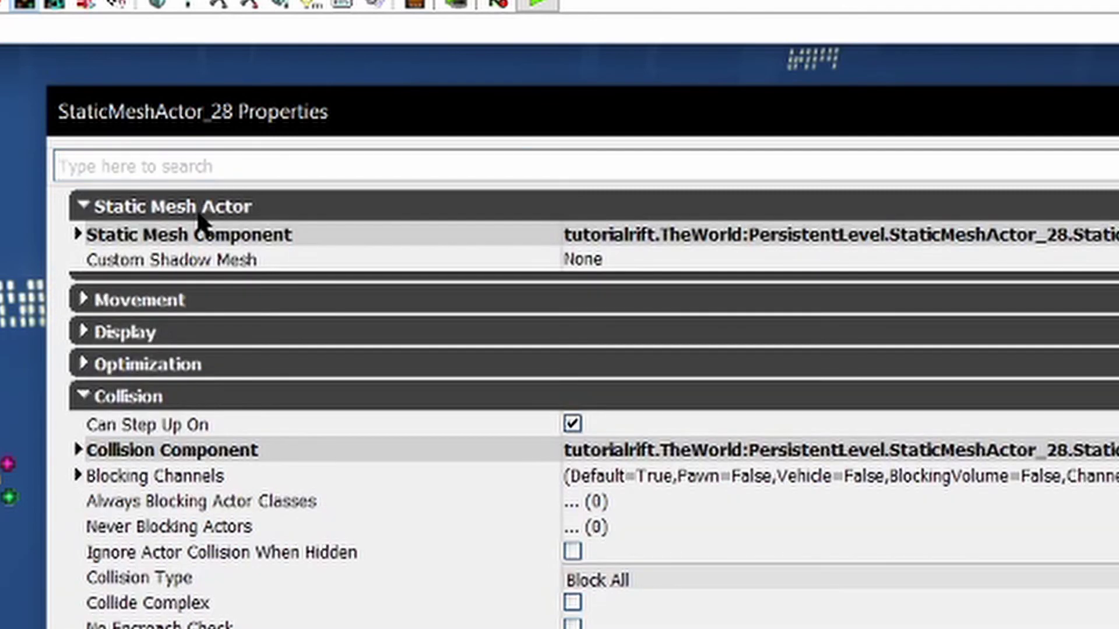
# Expand the block's Static Mesh Component and find its assigned static mesh in the Content Browser.
pyautogui.click(242, 236)
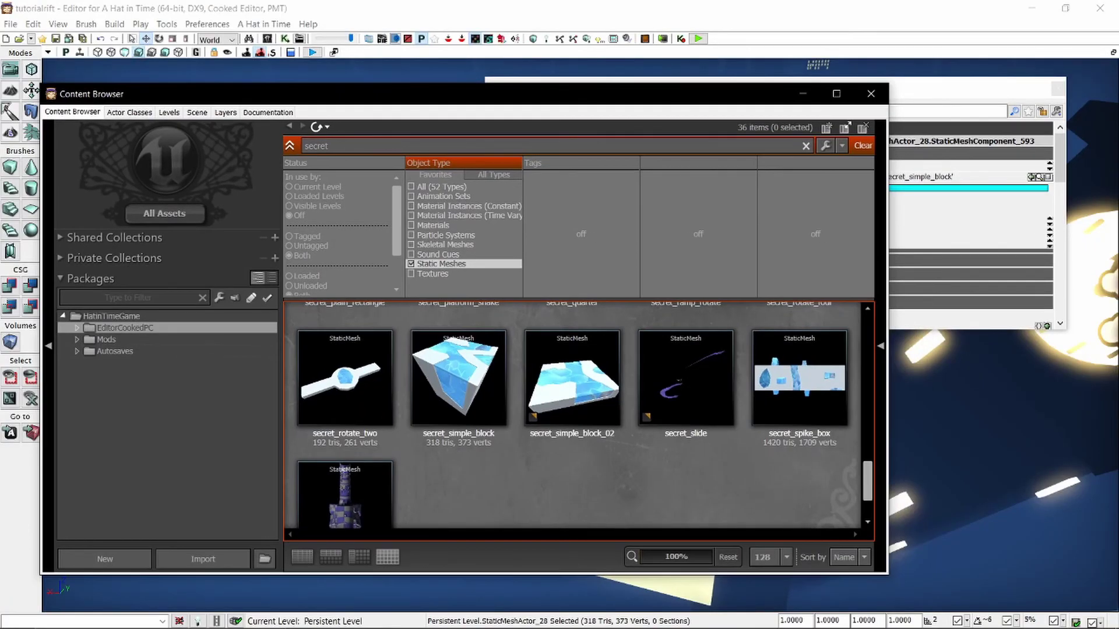
pyautogui.click(926, 93)
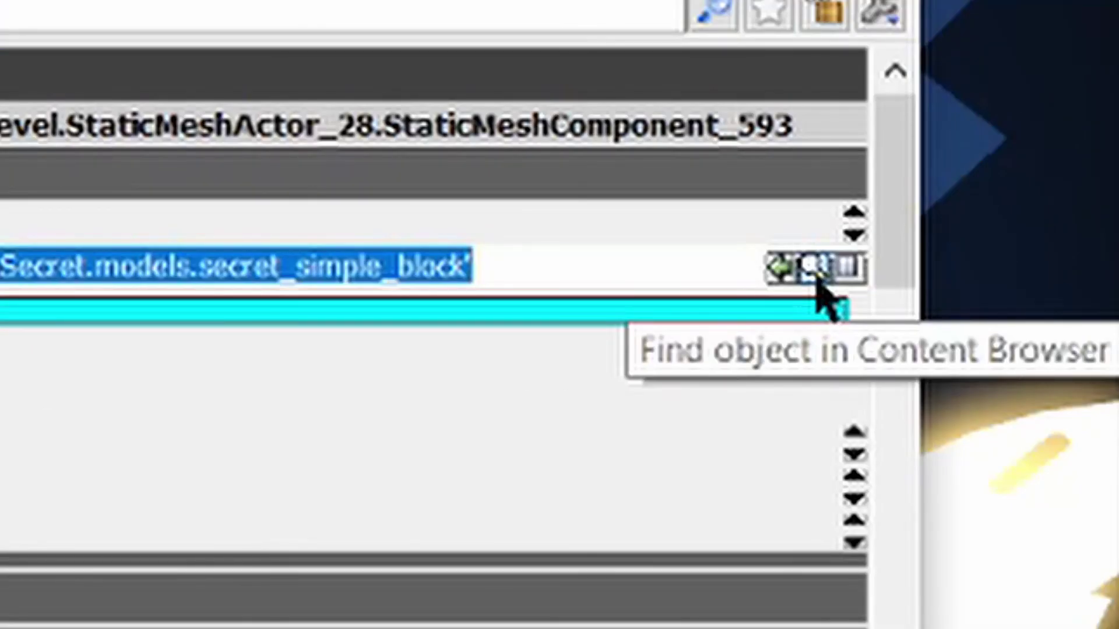
pyautogui.click(816, 274)
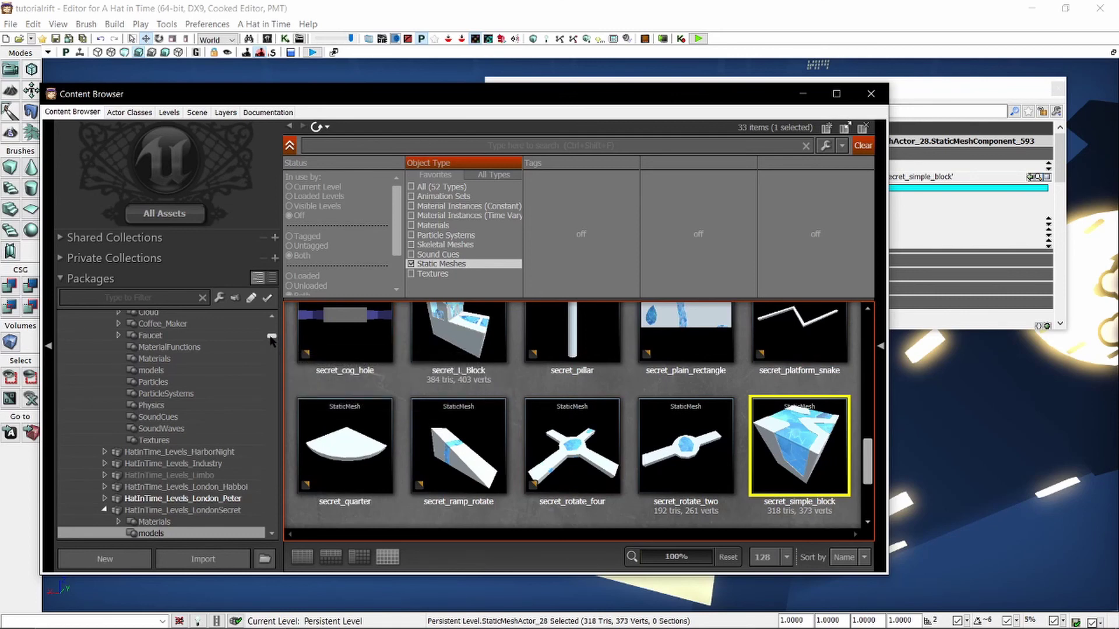
# Select and collapse the EditorCookedPC folder in the package tree, and close both the Content Browser and the block's properties.
pyautogui.moveTo(271, 340); pyautogui.dragTo(272, 317)
pyautogui.click(127, 333)
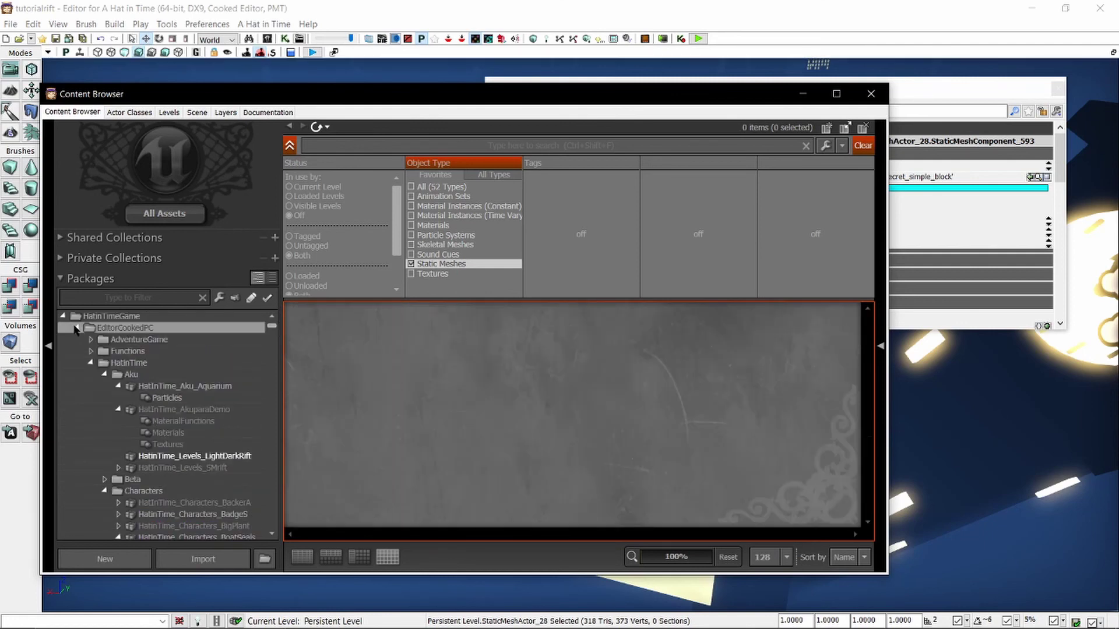
pyautogui.click(76, 328)
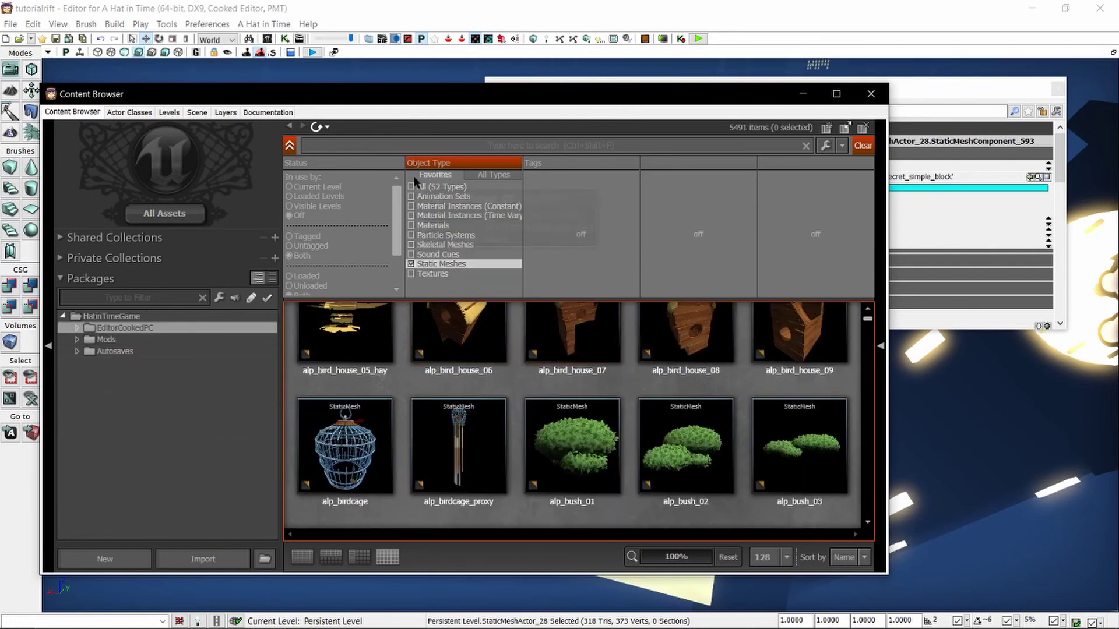
pyautogui.click(871, 93)
pyautogui.click(1058, 88)
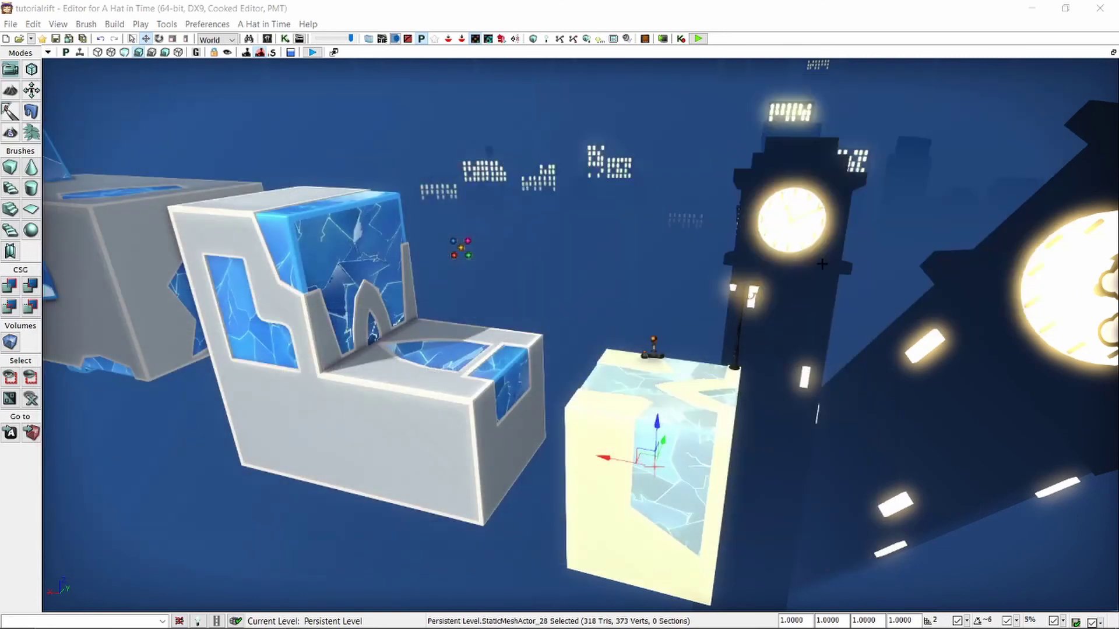